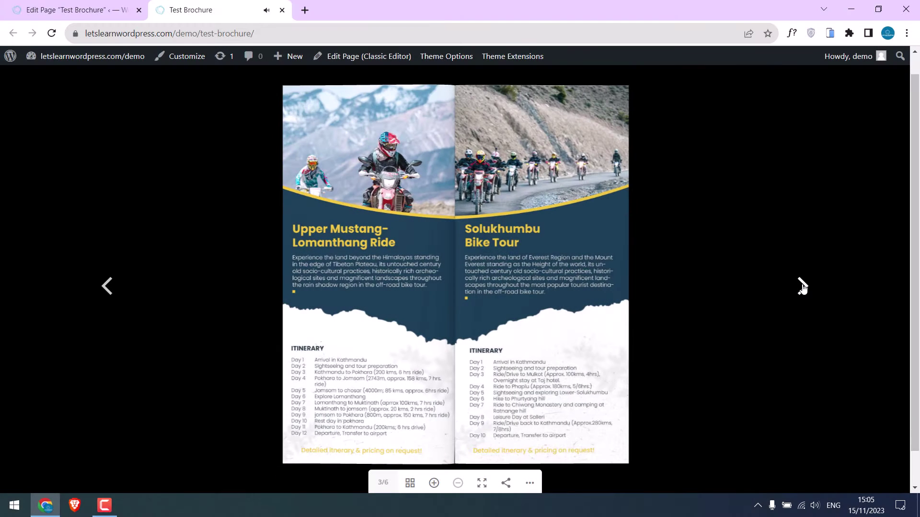
left_click(802, 286)
- Flip the Test Brochure flipbook forward to its last page (6/6), then back one page
left_click(802, 286)
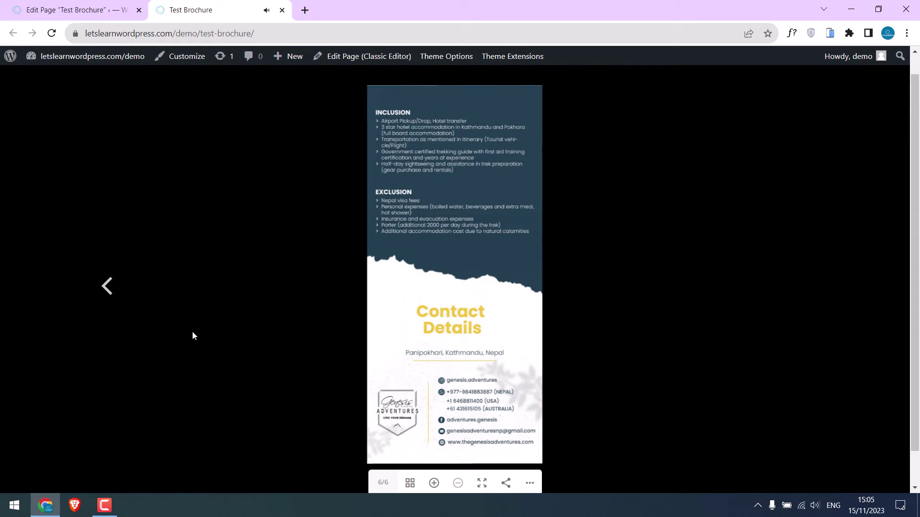
left_click(98, 288)
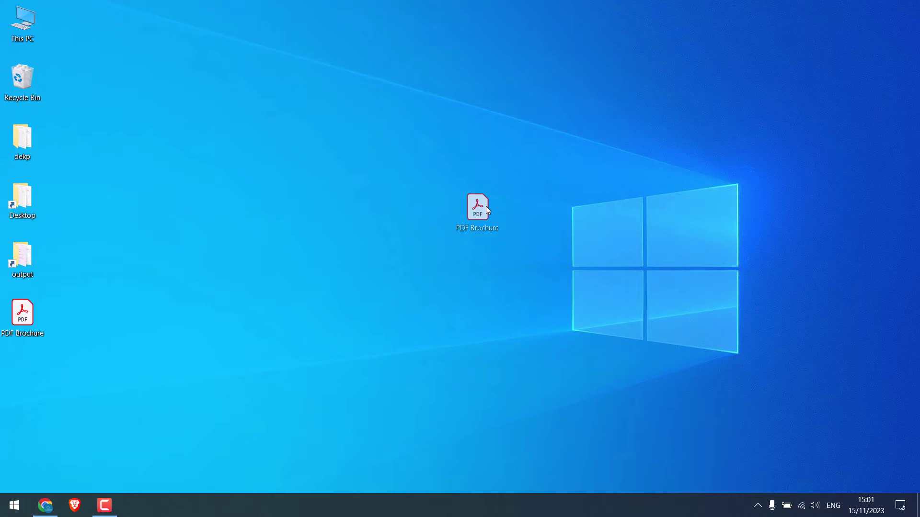
- Move the PDF Brochure icon to the desktop centre and restore the browser showing the WordPress Dashboard
left_click_drag(486, 206, 532, 200)
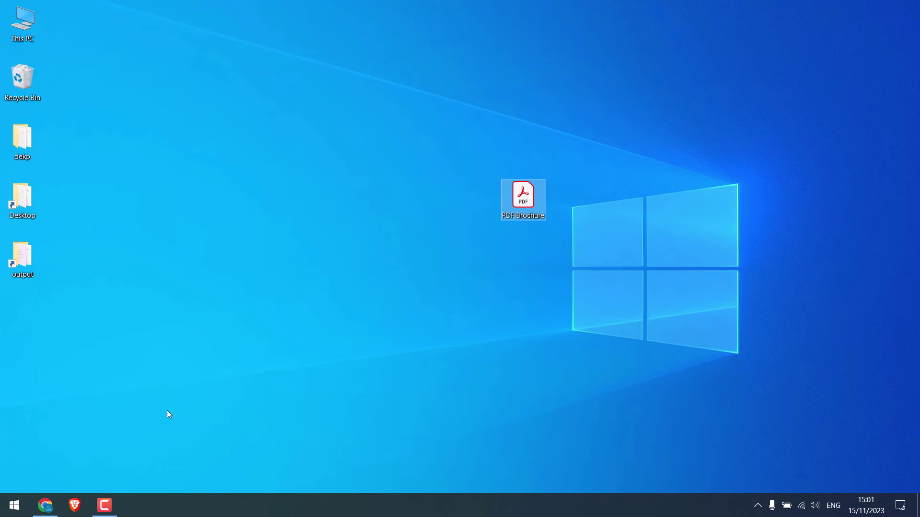
left_click(45, 506)
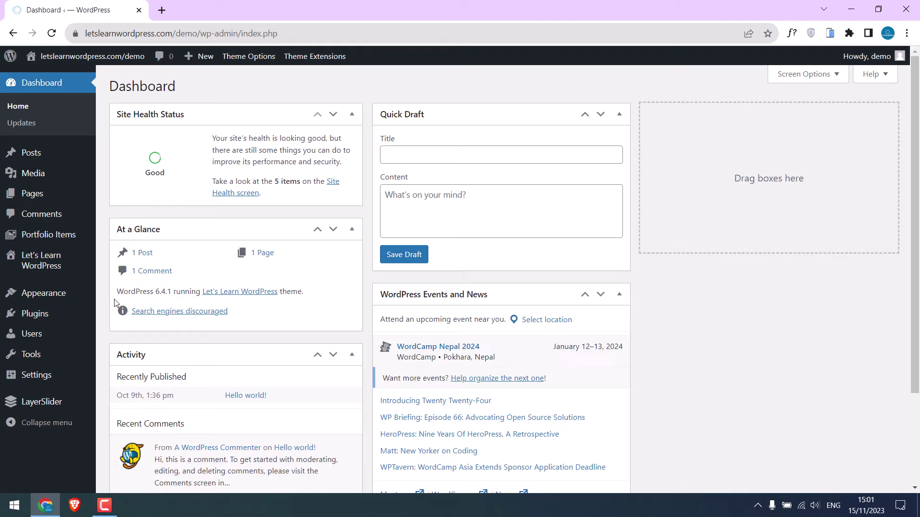
- Search the plugin directory for 'dFlip' and install the DearFlip 3D FlipBook plugin
mouse_move(82, 312)
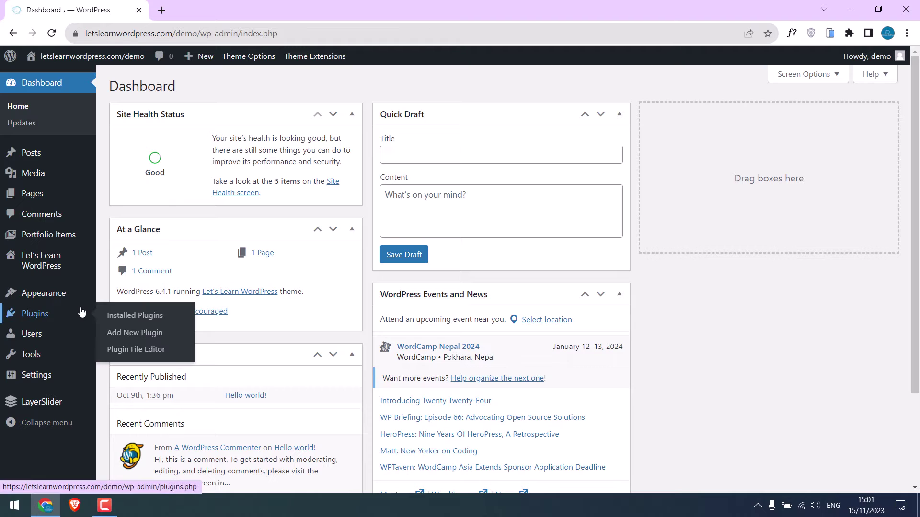
left_click(148, 334)
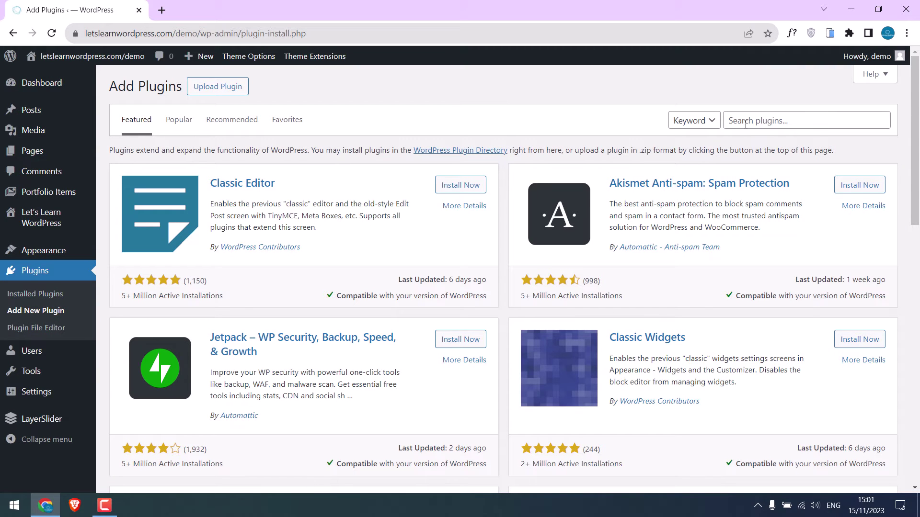
left_click(745, 125)
type("dFlip Books")
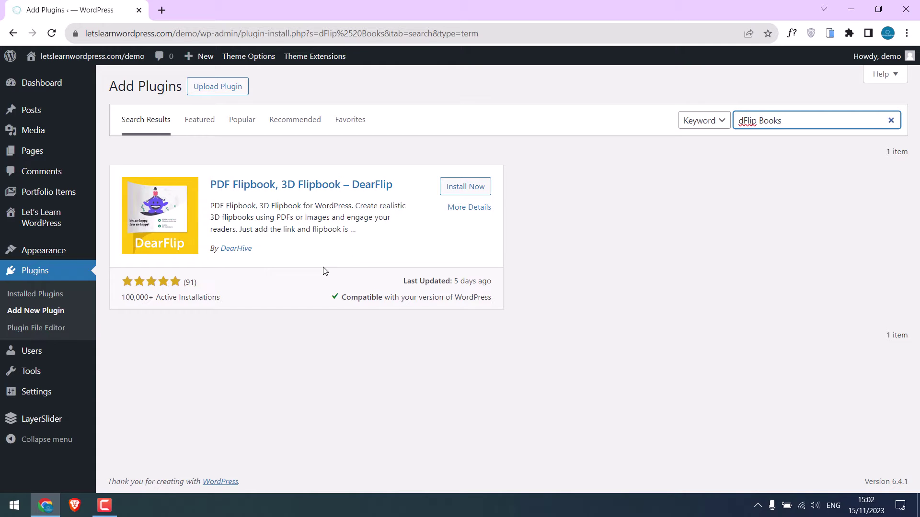
left_click(468, 191)
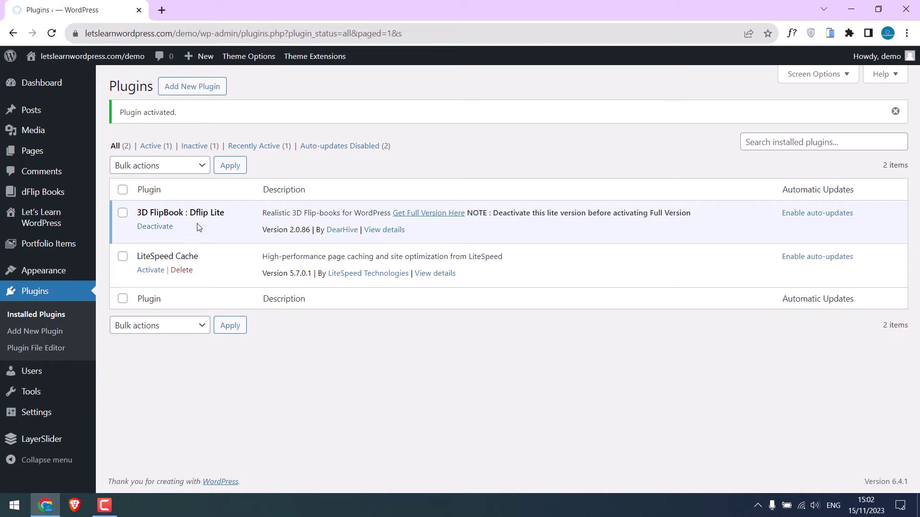
- Create a new dFlip book titled 'test' and scroll down to its Source settings
left_click(43, 194)
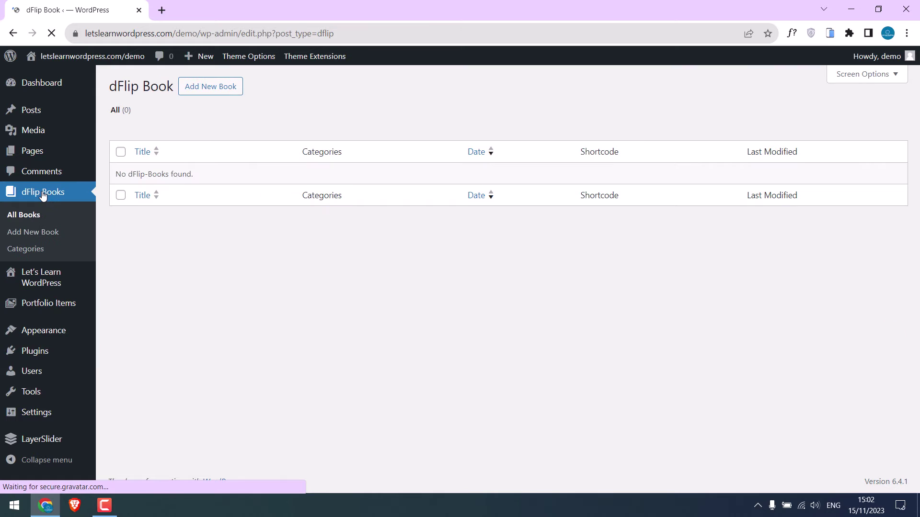
left_click(219, 93)
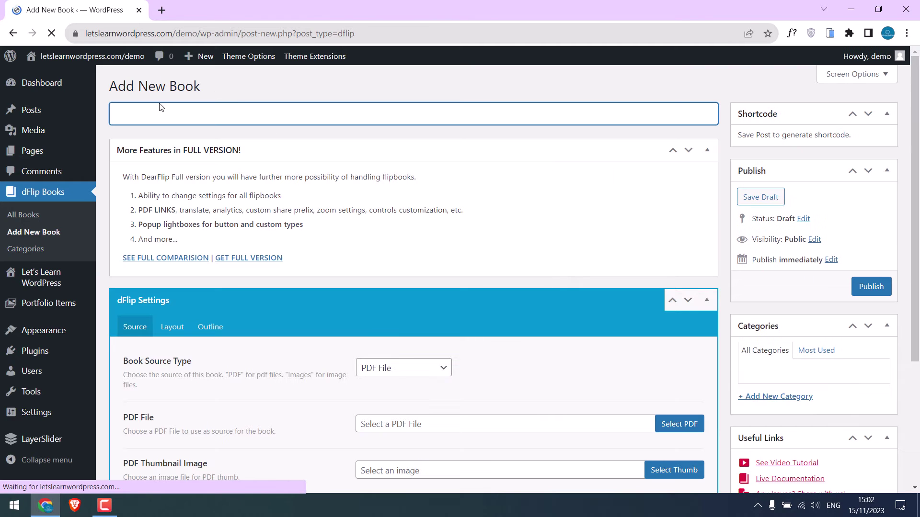
type("test")
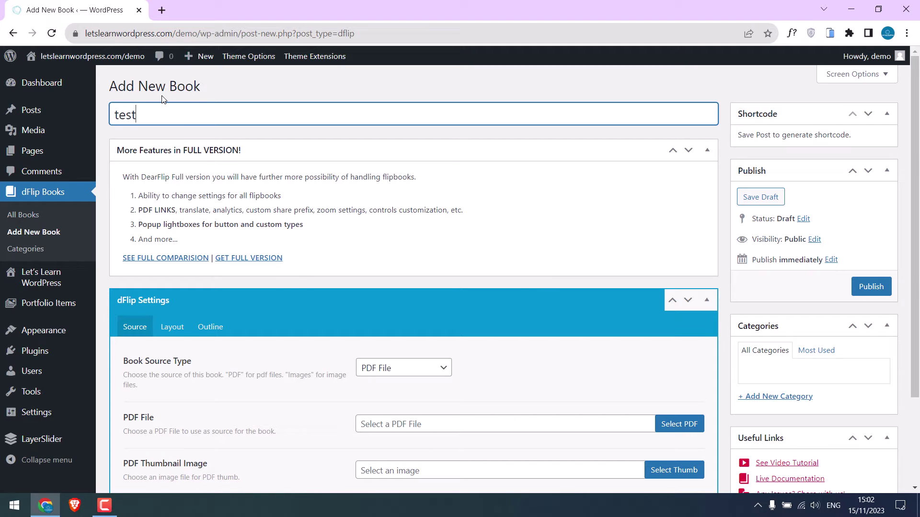
scroll(114, 140, "down", 2)
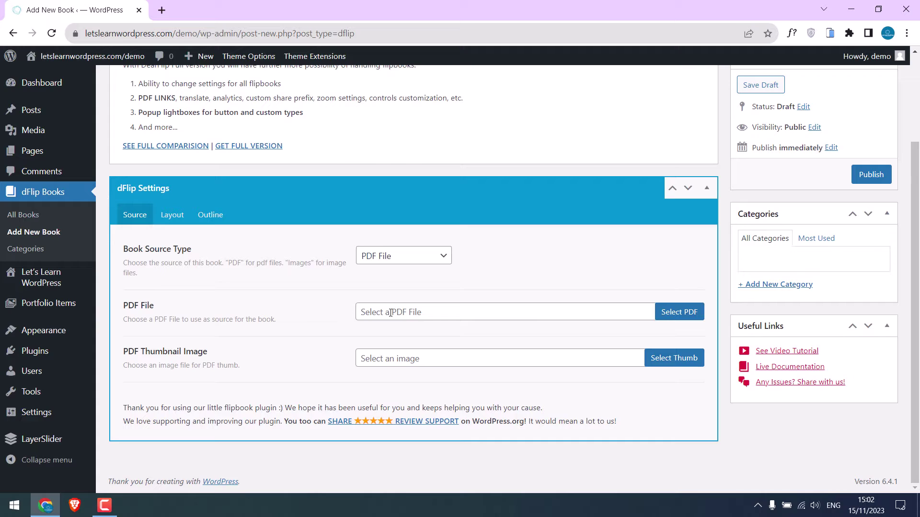
- Upload PDF-Brochure.pdf from the computer and send it to dFlip as the book's PDF source
left_click(674, 312)
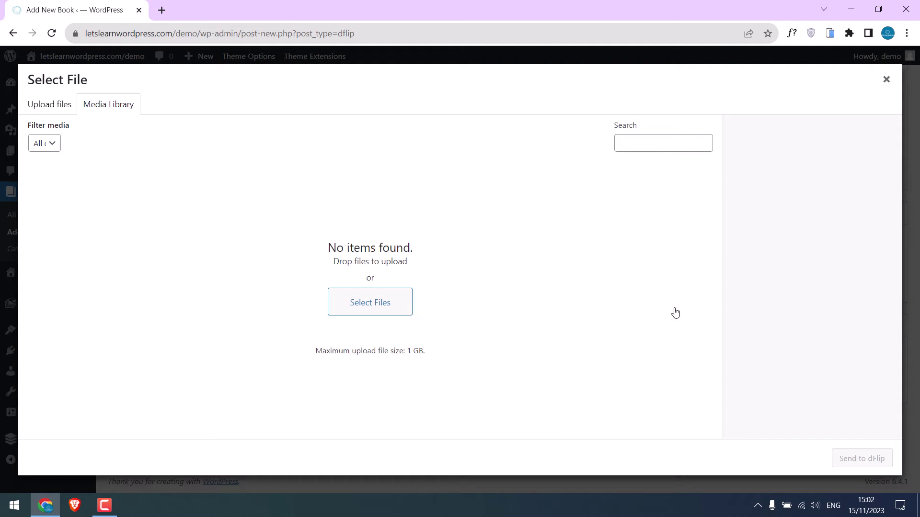
left_click(53, 109)
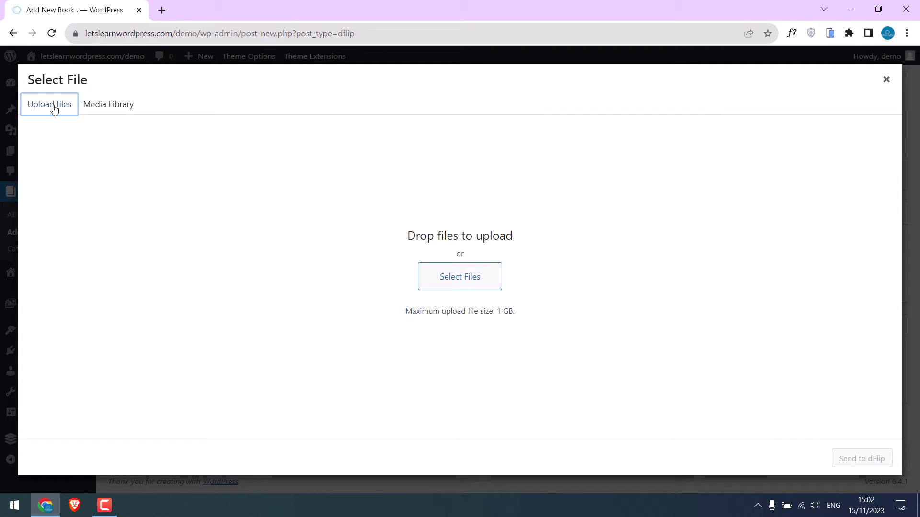
left_click(474, 288)
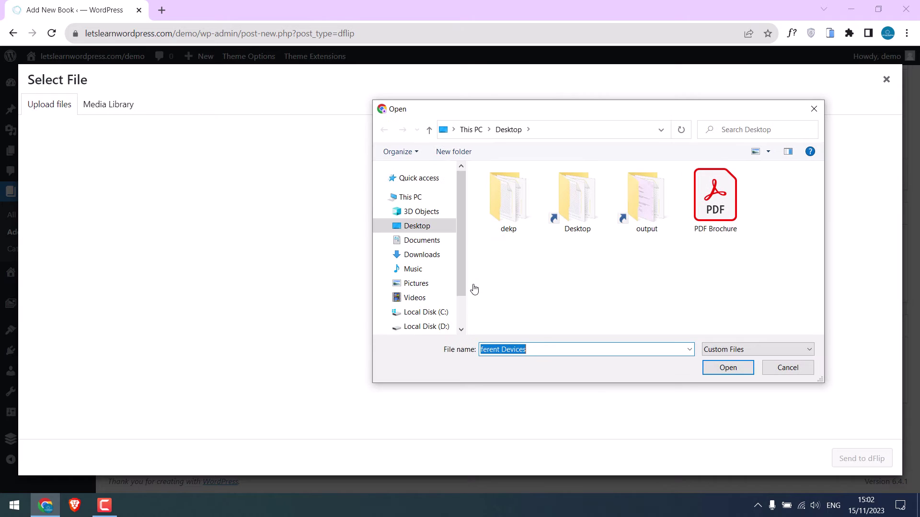
left_click(698, 216)
double_click(698, 216)
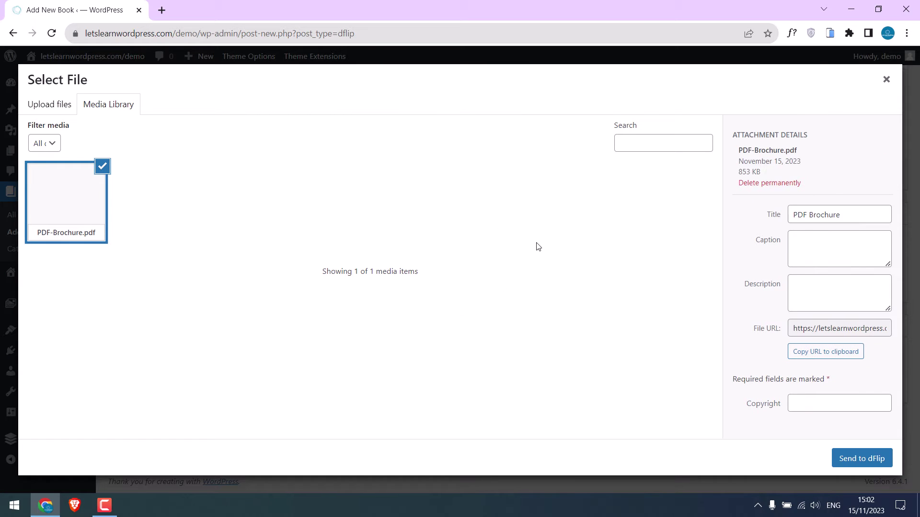
left_click(859, 460)
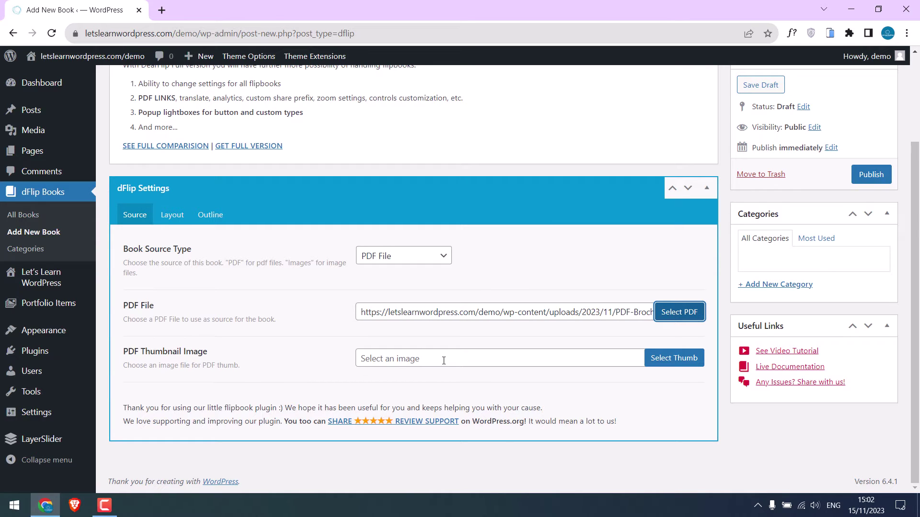
- Set the book's Layout background colour to #000000 and review the layout options
left_click(172, 215)
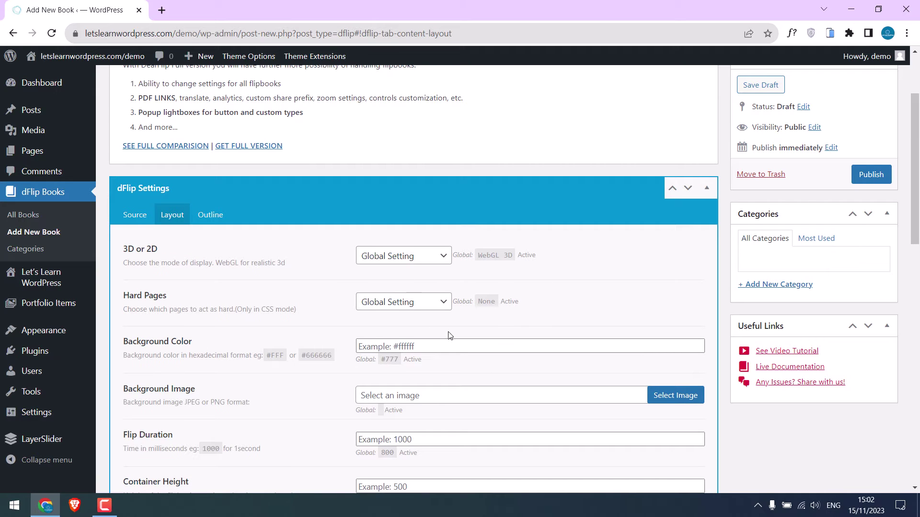
left_click(473, 346)
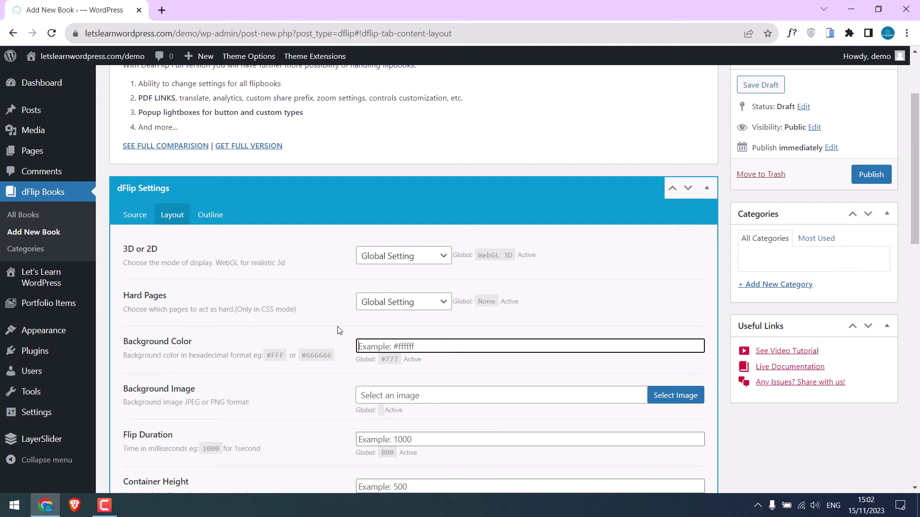
type("#000000")
left_click_drag(907, 184, 917, 278)
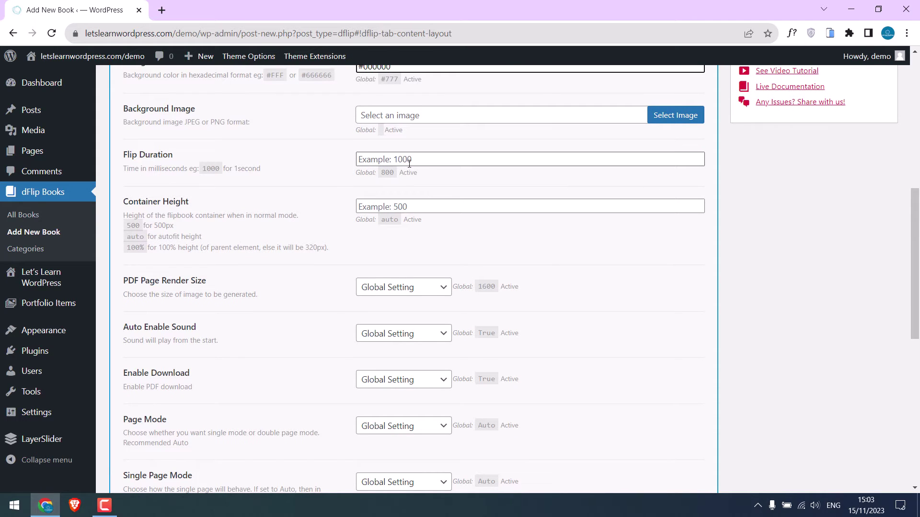
scroll(409, 164, "up", 2)
scroll(386, 139, "down", 10)
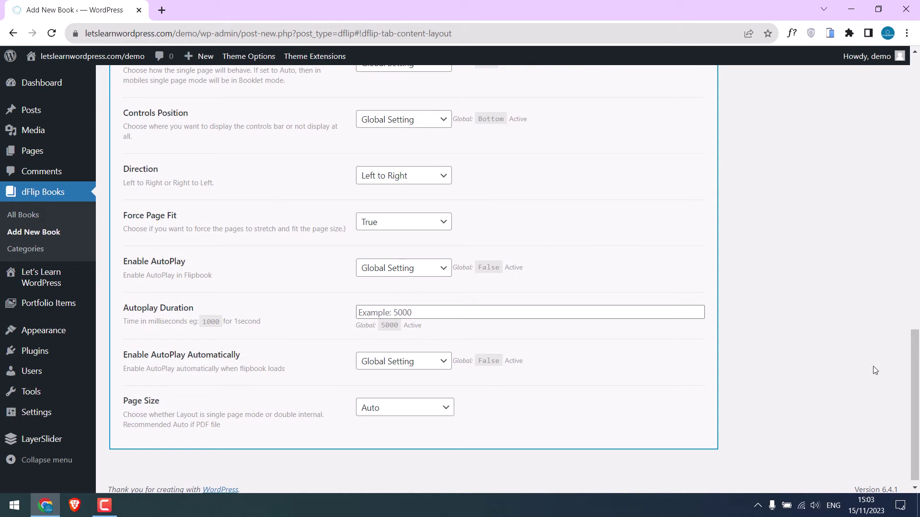
scroll(875, 370, "up", 15)
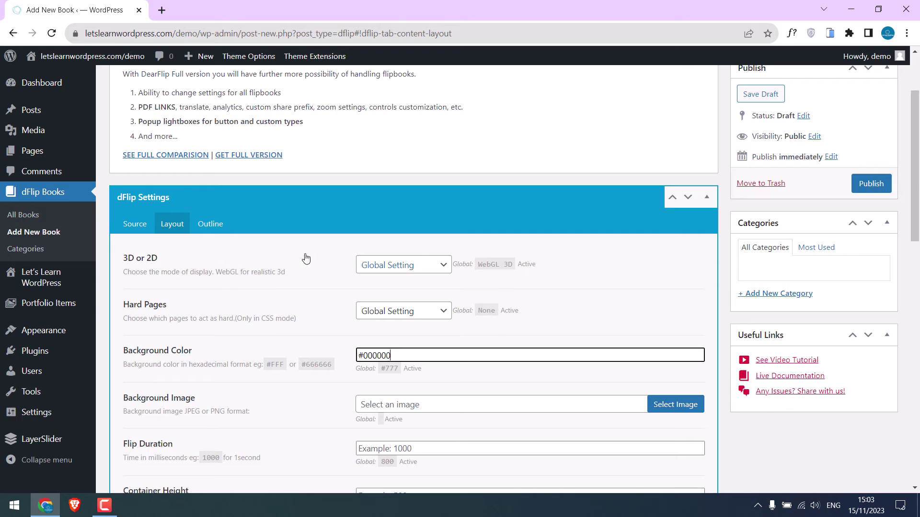
left_click(211, 224)
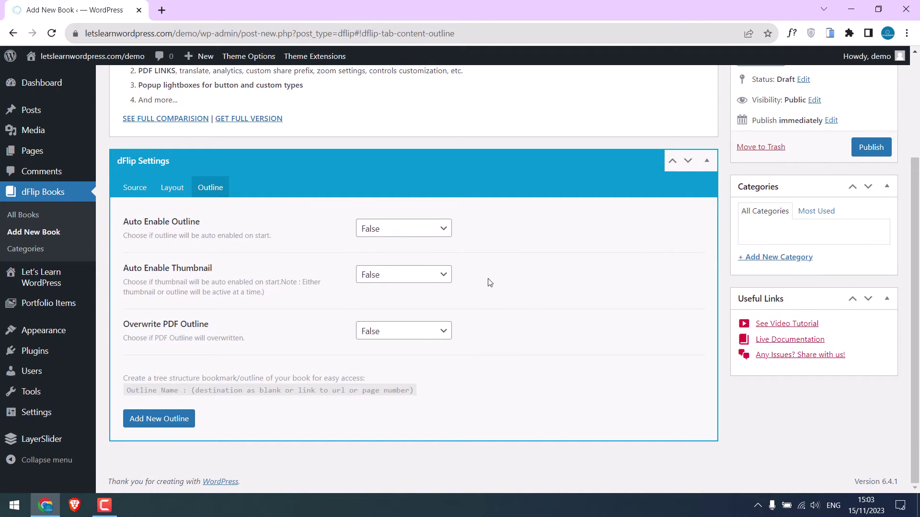
- Publish the test flipbook and return to its Source settings
scroll(221, 233, "up", 3)
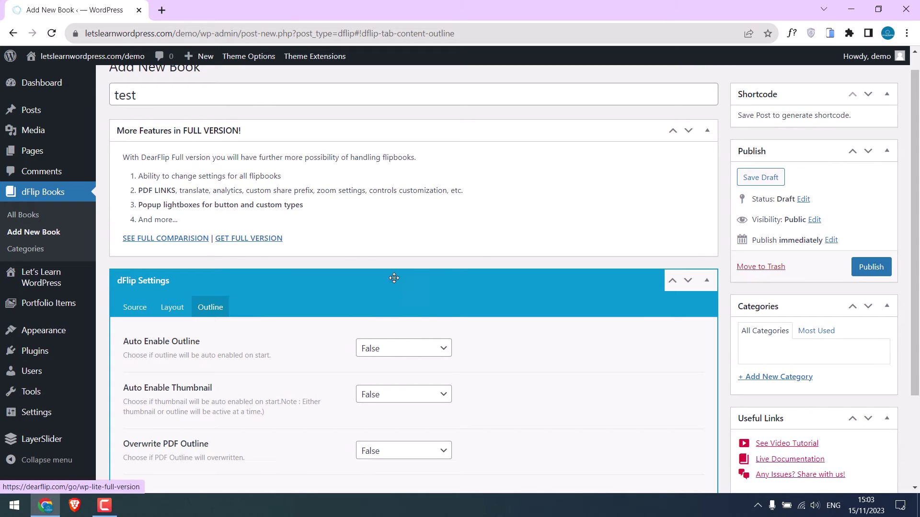
left_click(869, 273)
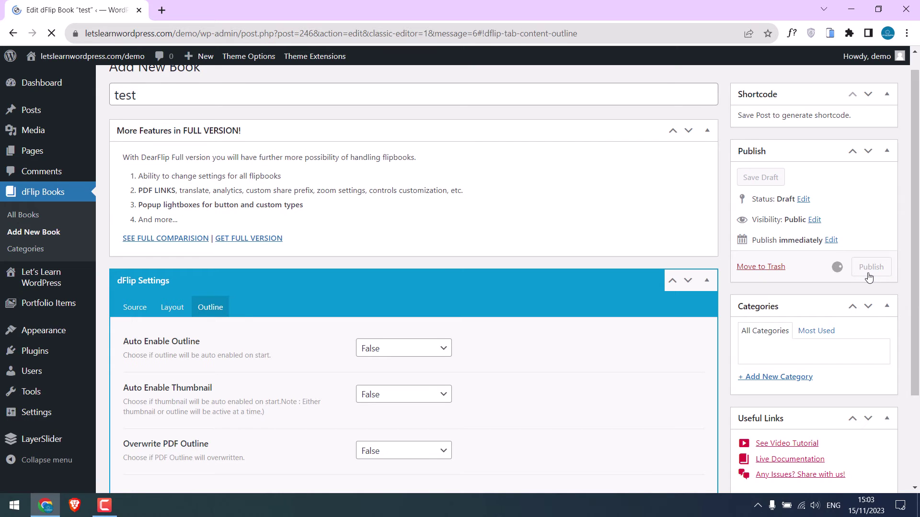
scroll(566, 244, "down", 3)
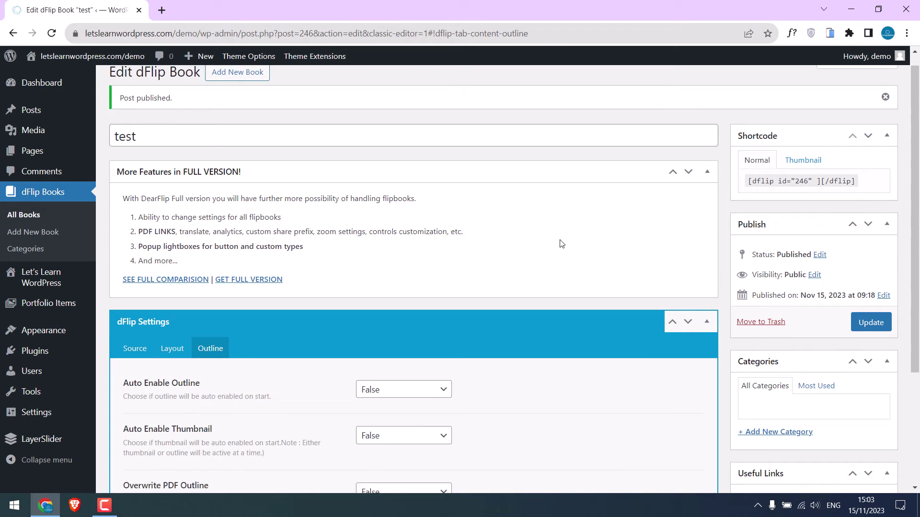
left_click(126, 188)
scroll(466, 334, "up", 3)
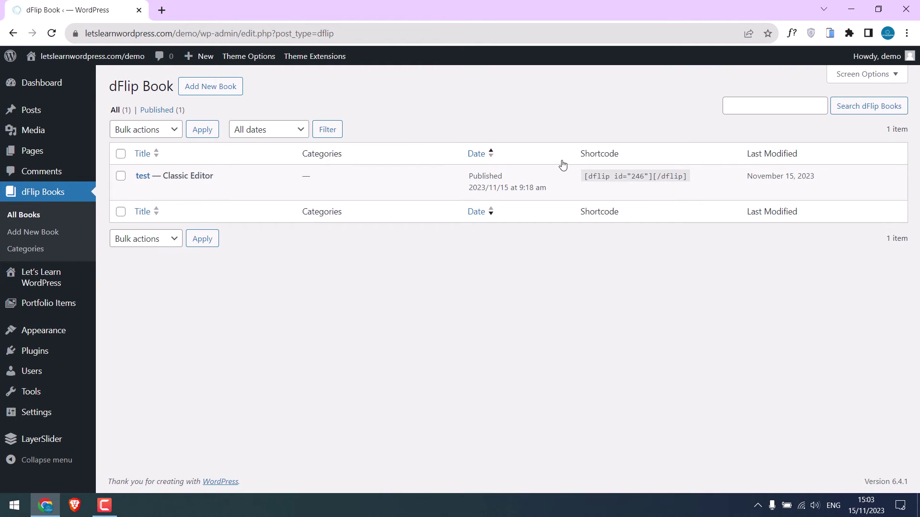
- Copy the test book's [dflip id="246"][/dflip] shortcode and start a new page
left_click_drag(690, 179, 582, 177)
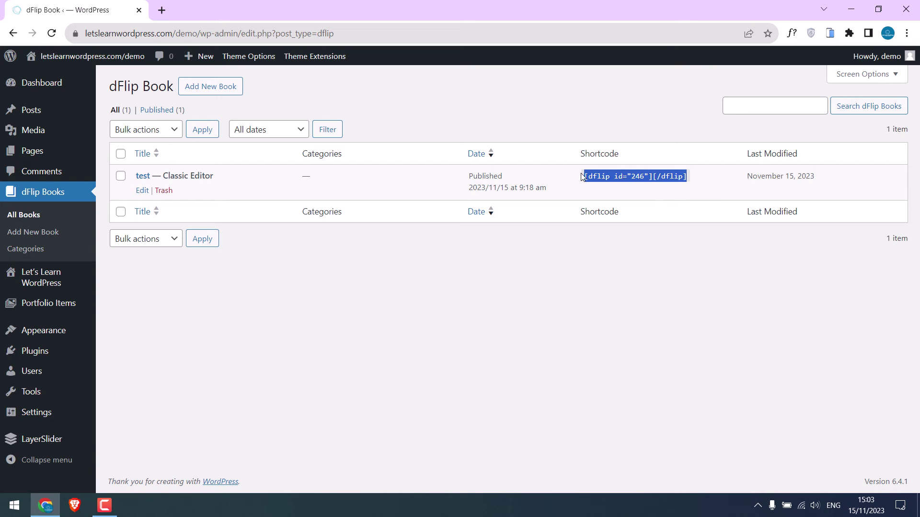
right_click(618, 170)
left_click(637, 180)
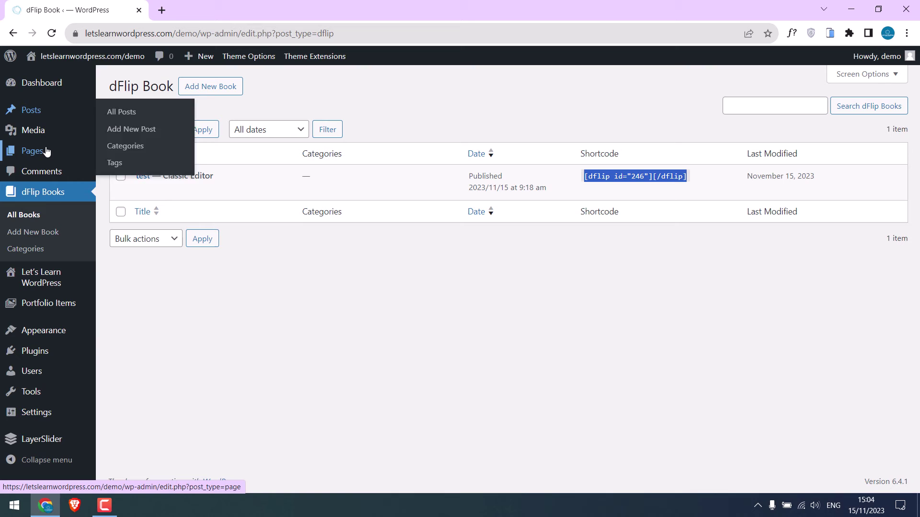
mouse_move(47, 152)
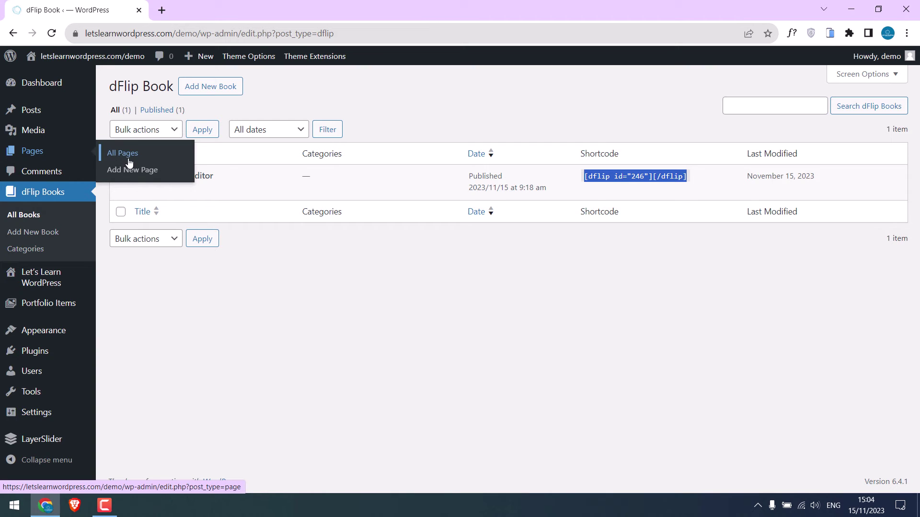
left_click(146, 171)
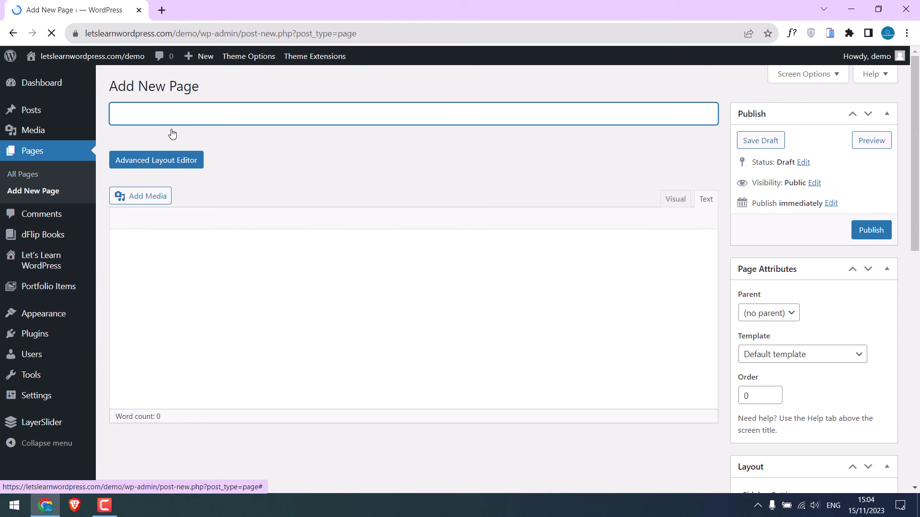
- Title the page 'Test Brochure', paste the dflip shortcode into its body, and publish it
type("Test Brochure")
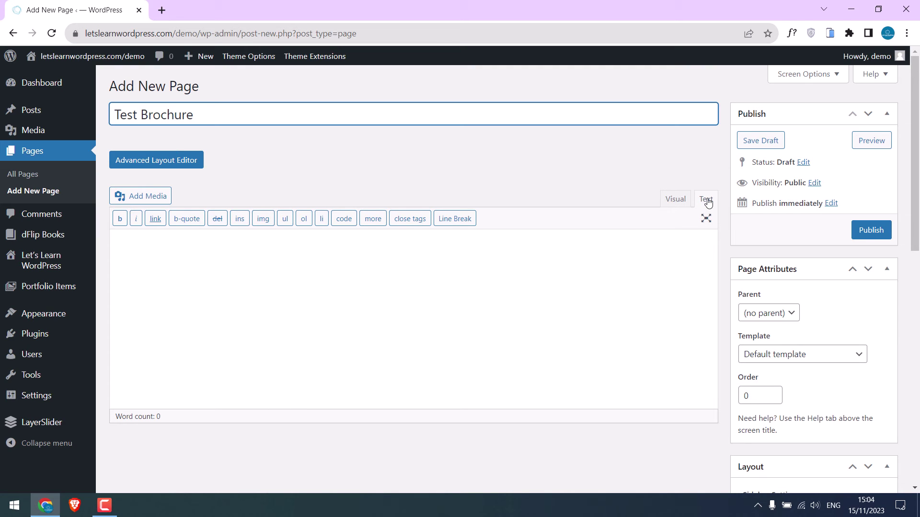
left_click(422, 263)
key("ctrl+v")
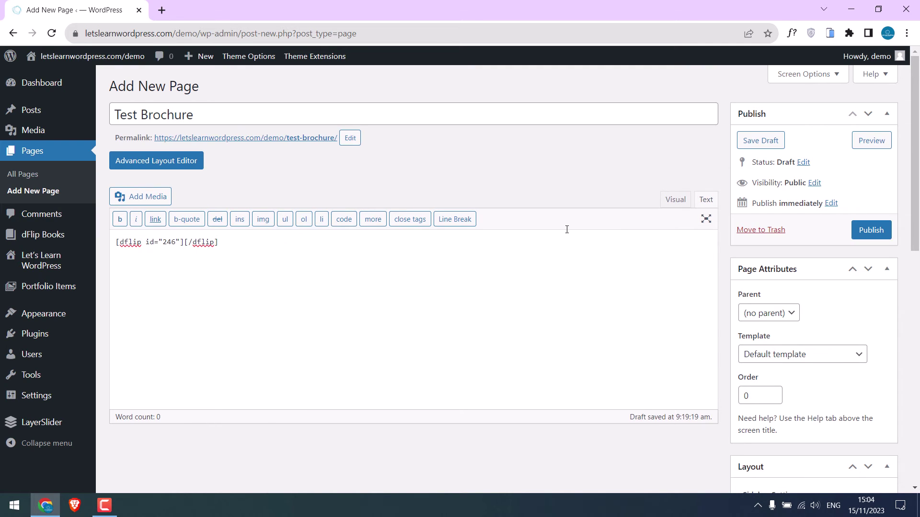
left_click(875, 231)
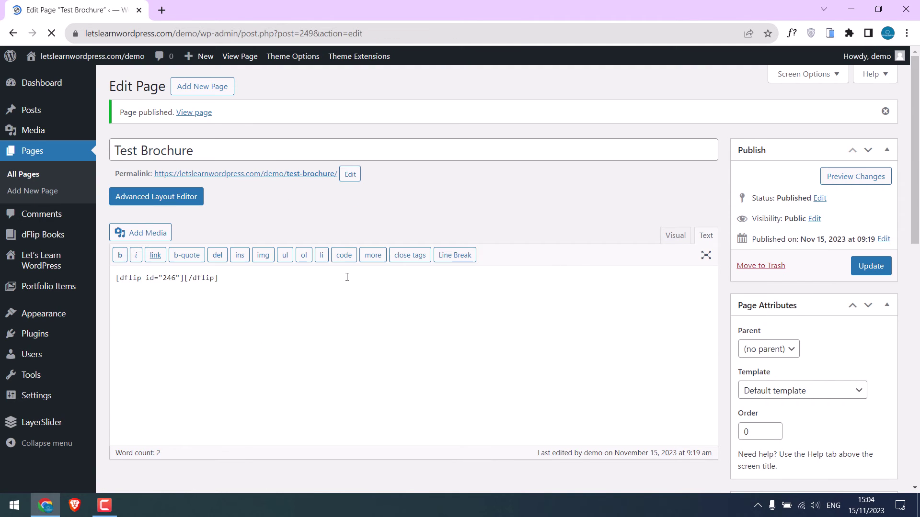
- Open the published Test Brochure page in a new tab and scroll to the flipbook
right_click(307, 176)
left_click(313, 185)
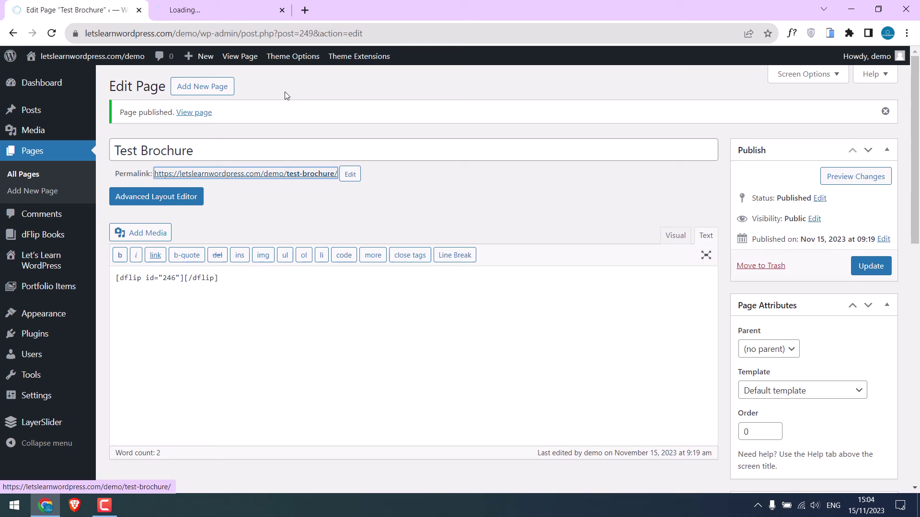
scroll(919, 235, "down", 2)
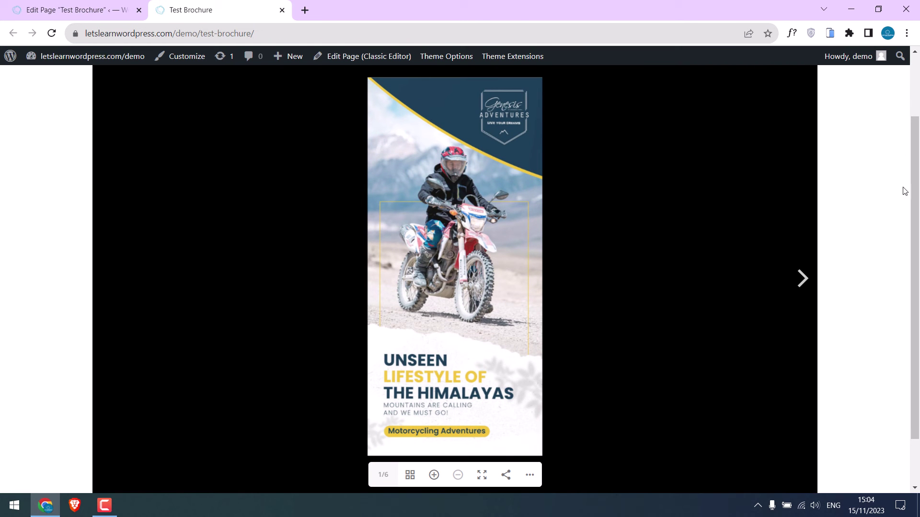
- Flip the brochure forward three pages to Contact Details, then back one page
left_click(803, 278)
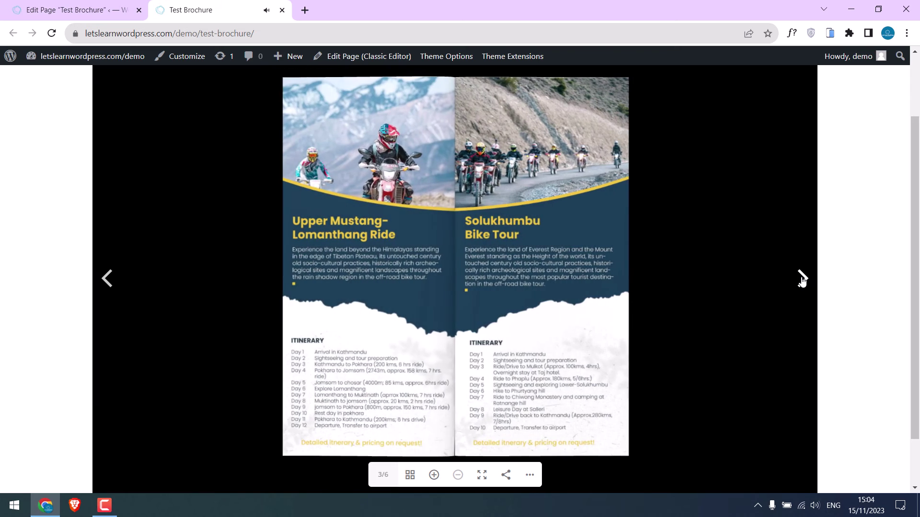
left_click(803, 279)
left_click(802, 278)
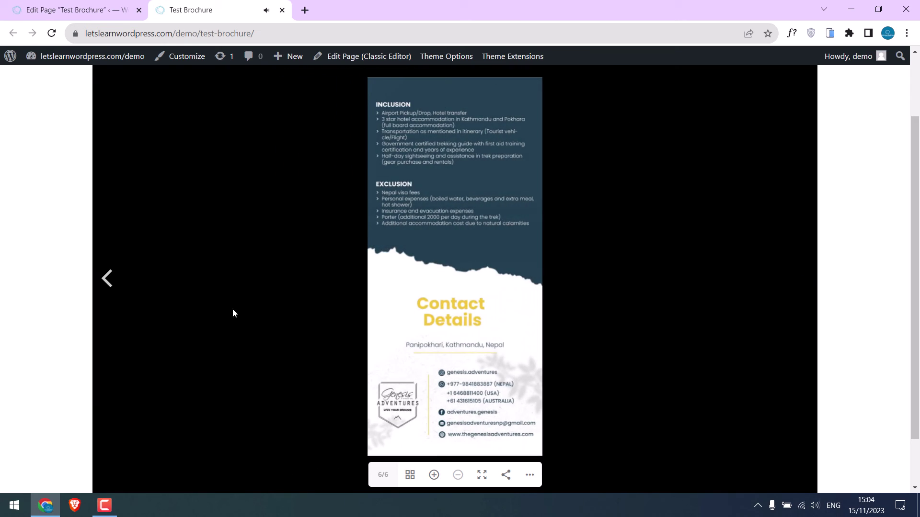
left_click(106, 279)
left_click(106, 279)
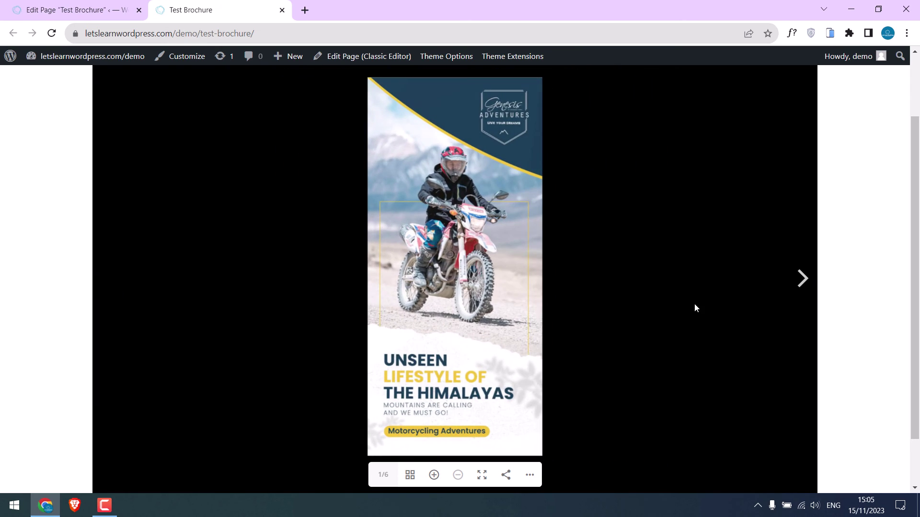
scroll(54, 264, "up", 2)
right_click(43, 292)
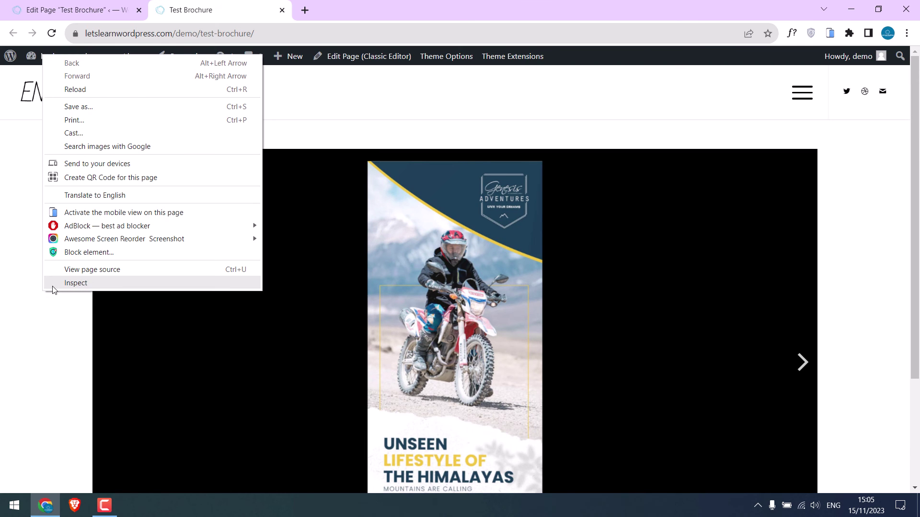
- In DevTools, give the brochure's container_wrap a black background: #000
left_click(75, 283)
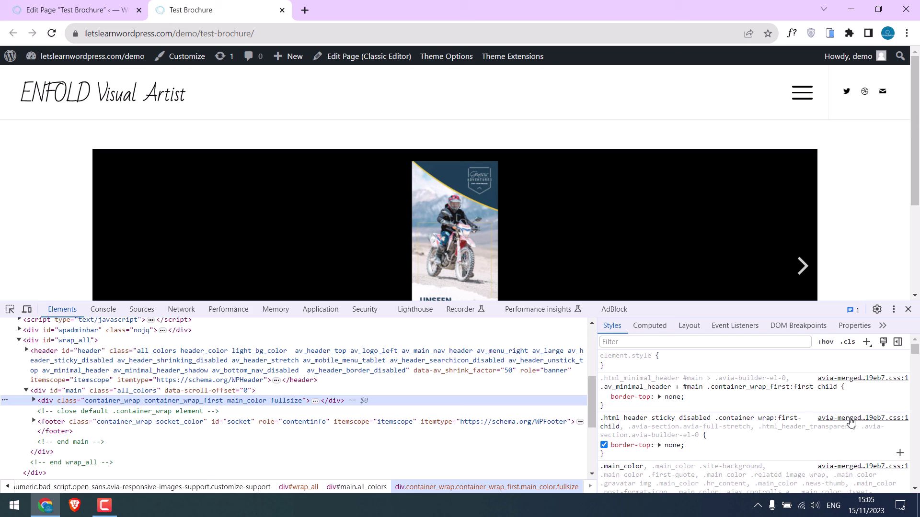
left_click(868, 342)
key("Return")
type("background: #000;")
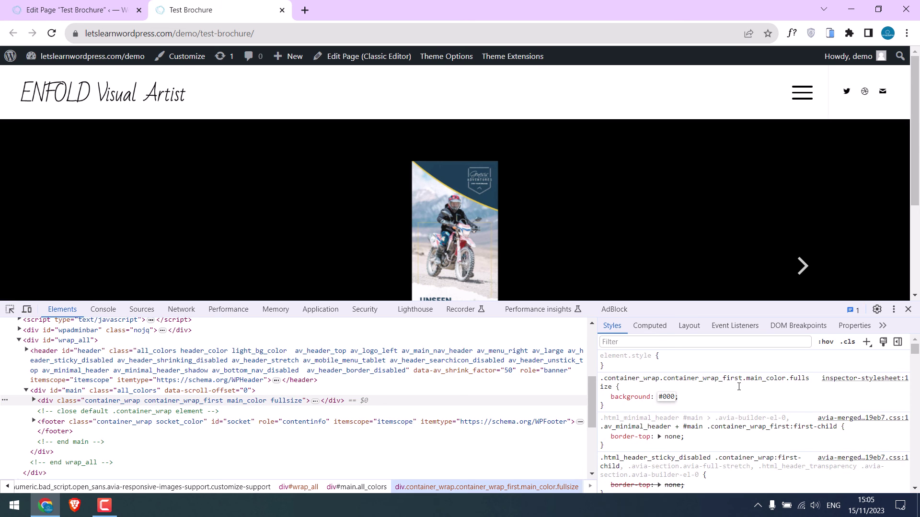
- Hide the site header by adding display: none to #header_main
left_click(26, 351)
left_click(77, 390)
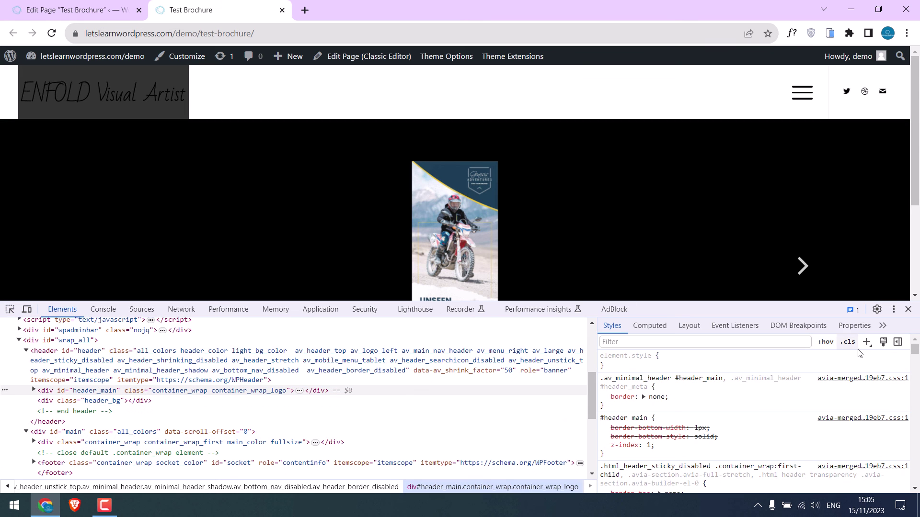
left_click(711, 408)
type("display: none;")
key("Return")
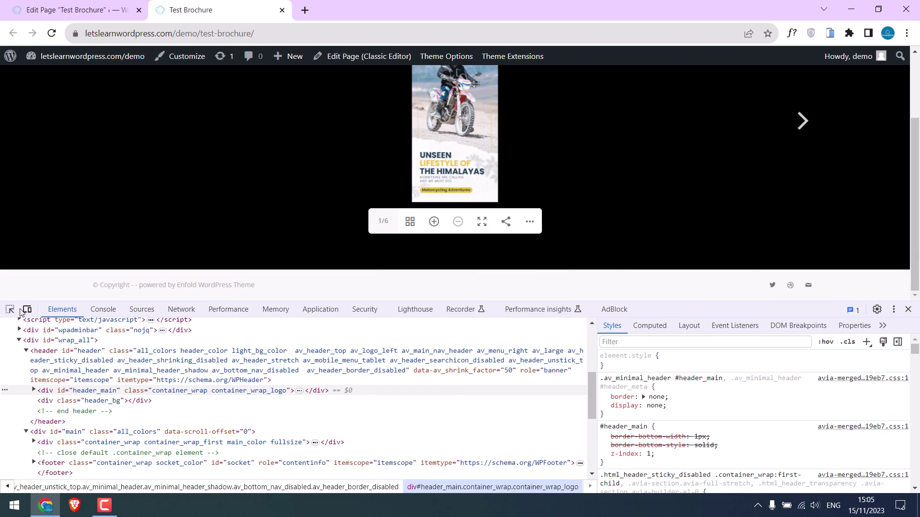
- Hide footer#socket with display: none, then close DevTools
left_click(10, 309)
left_click(192, 288)
left_click(867, 341)
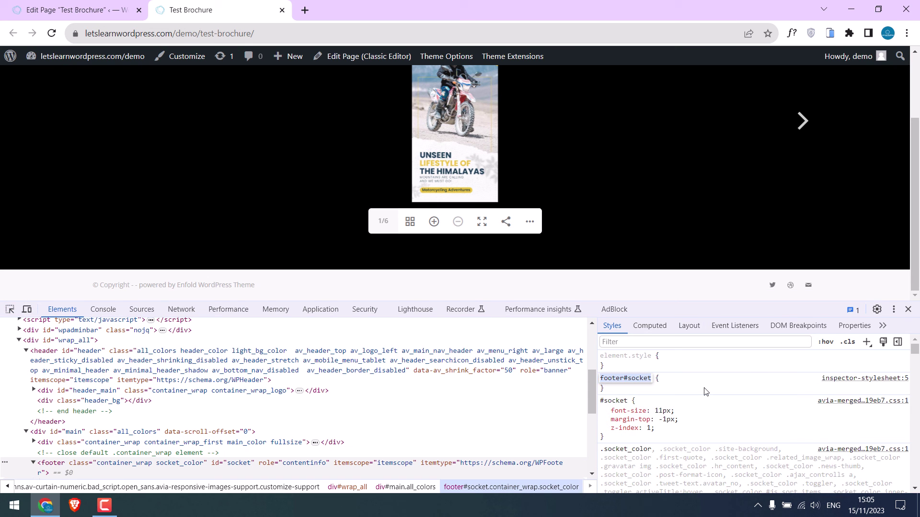
left_click(706, 391)
type("display: none;")
key("Return")
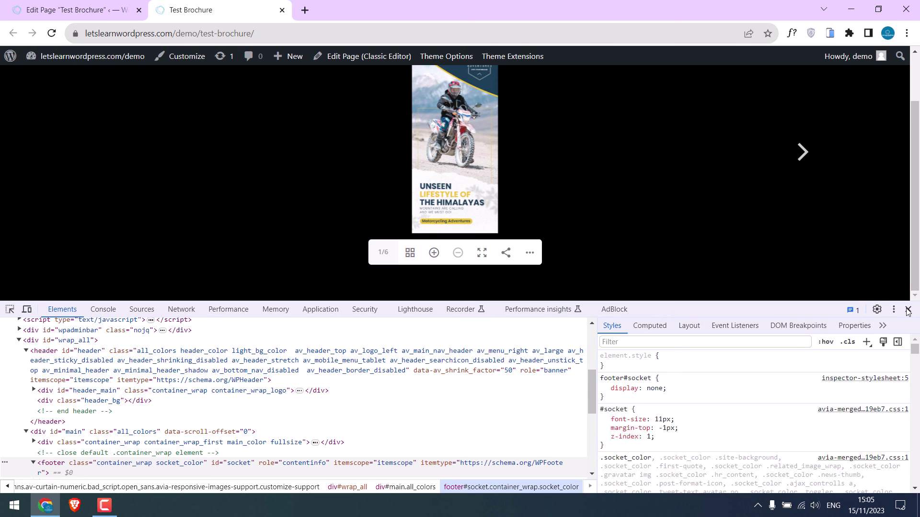
left_click(908, 310)
left_click(802, 287)
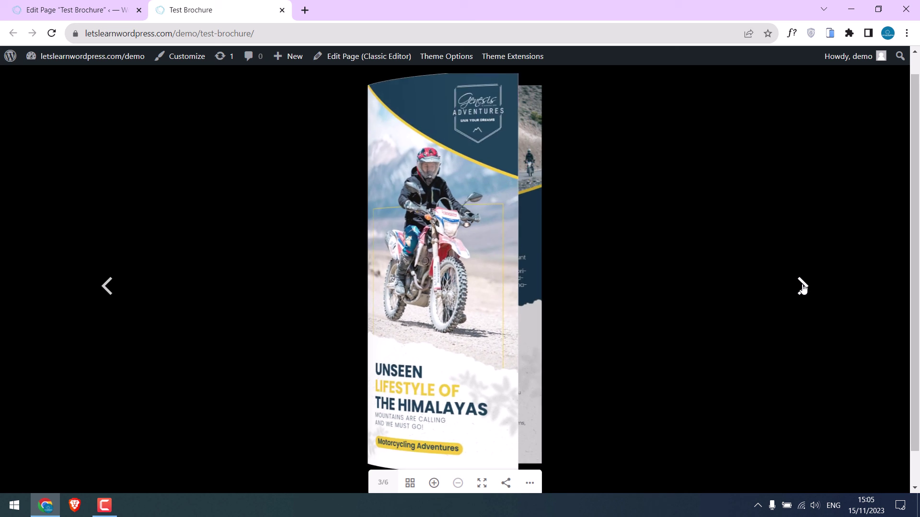
left_click(803, 287)
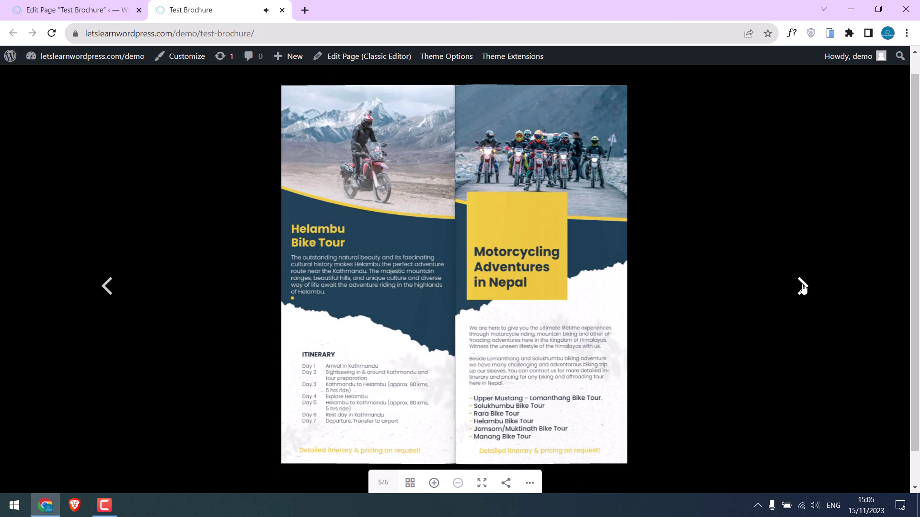
left_click(803, 286)
left_click(101, 288)
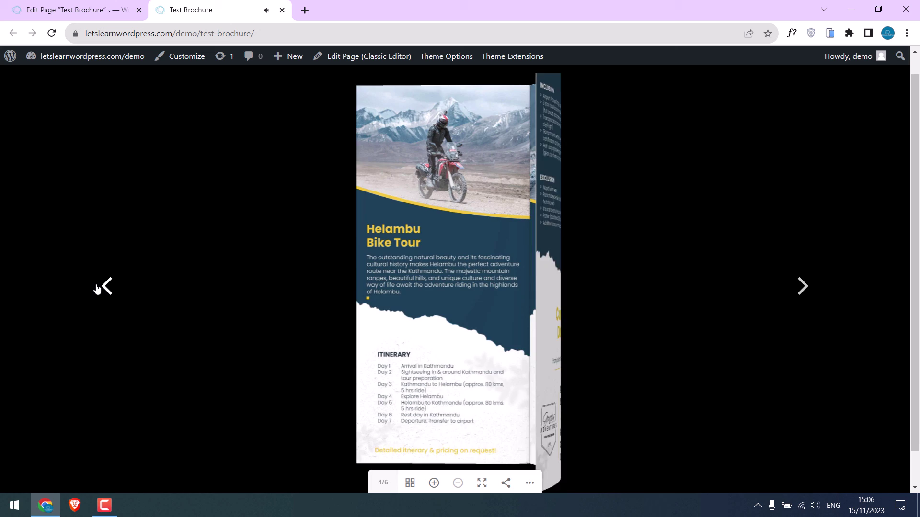
left_click(100, 287)
left_click(100, 287)
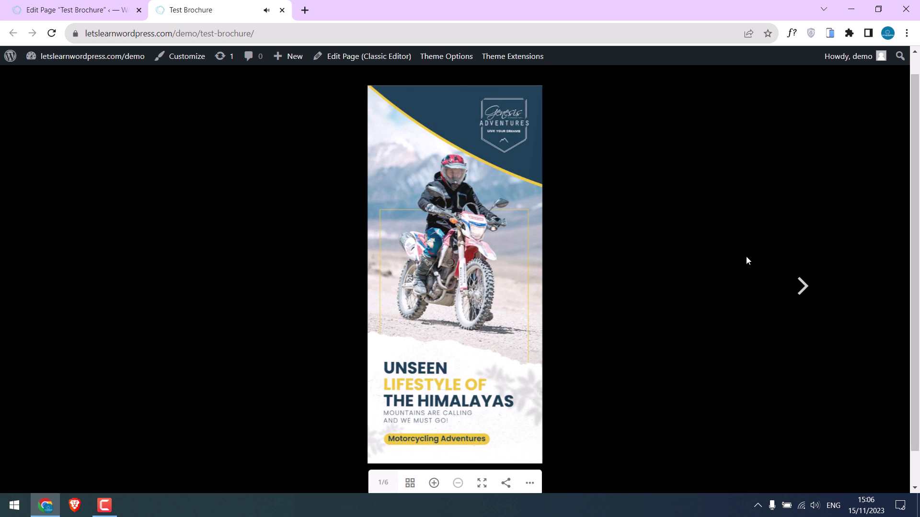